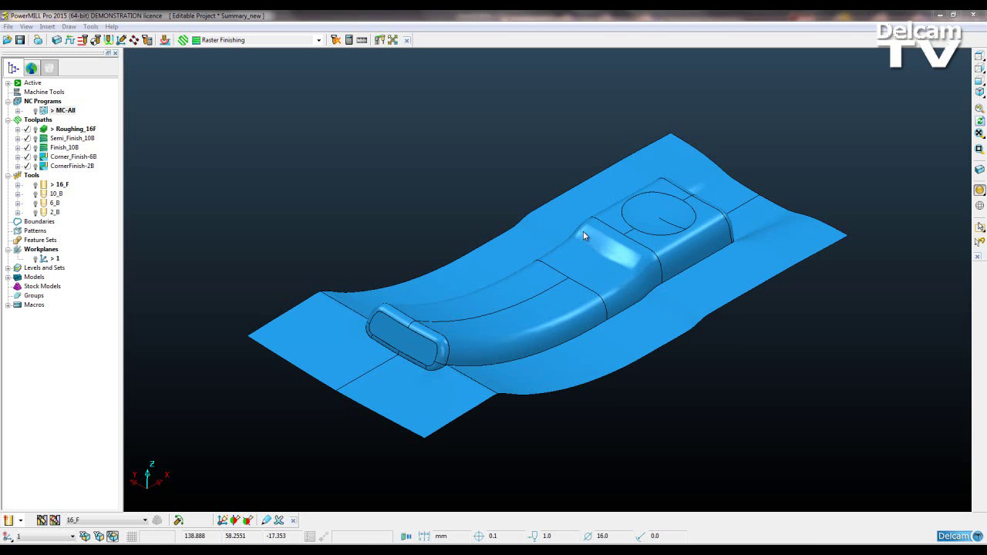
Confirm that MC-All's NC program header template path is Header.html, then reopen MC-All's options.
right_click(65, 112)
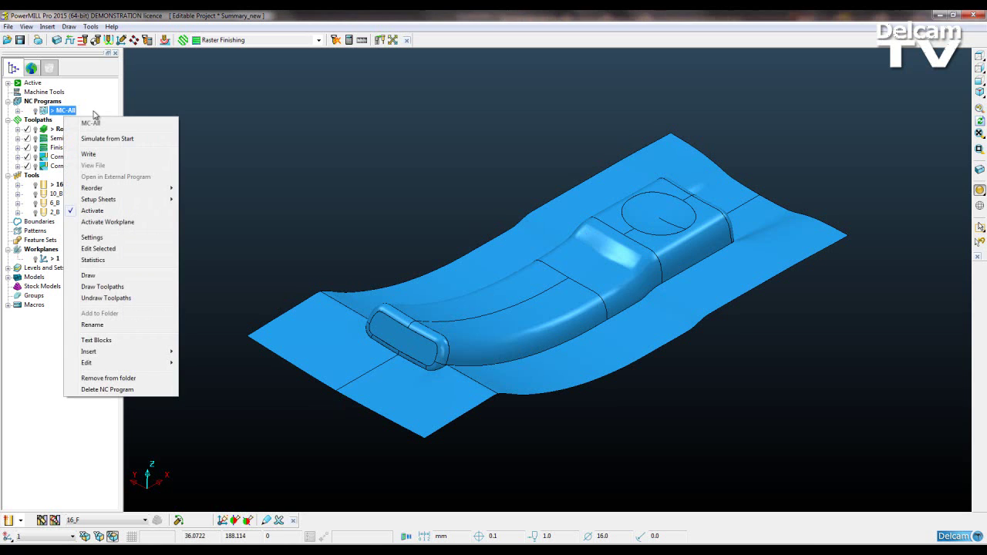
mouse_move(130, 199)
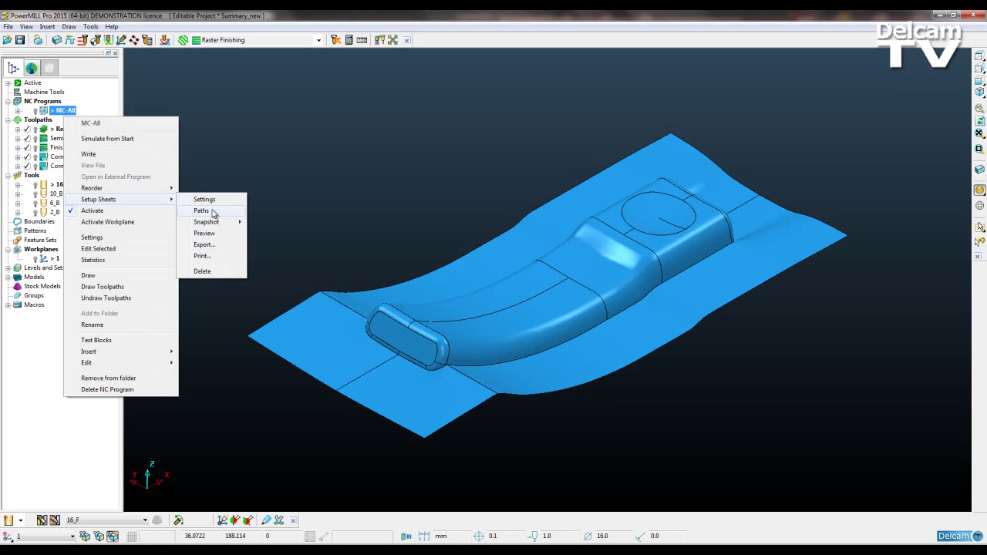
click(201, 211)
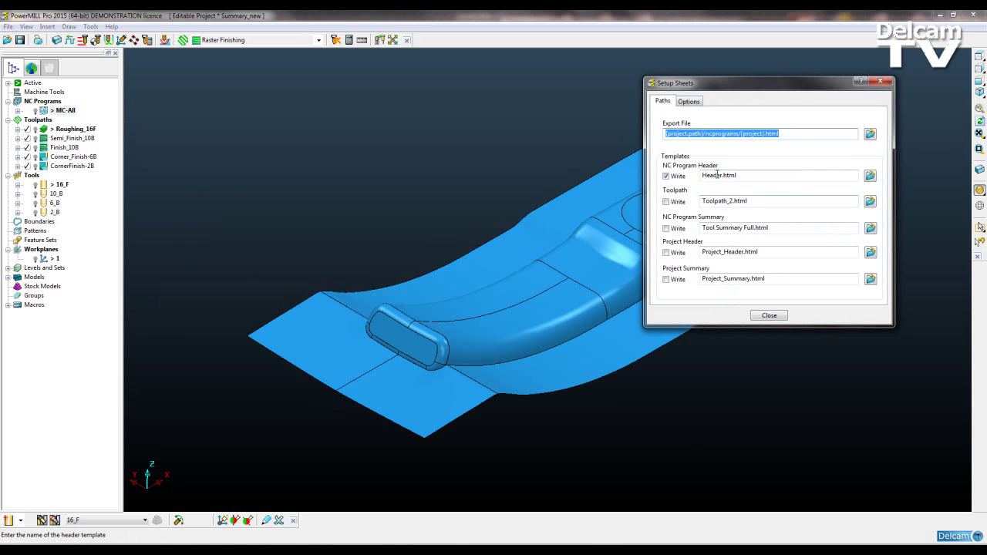
click(769, 316)
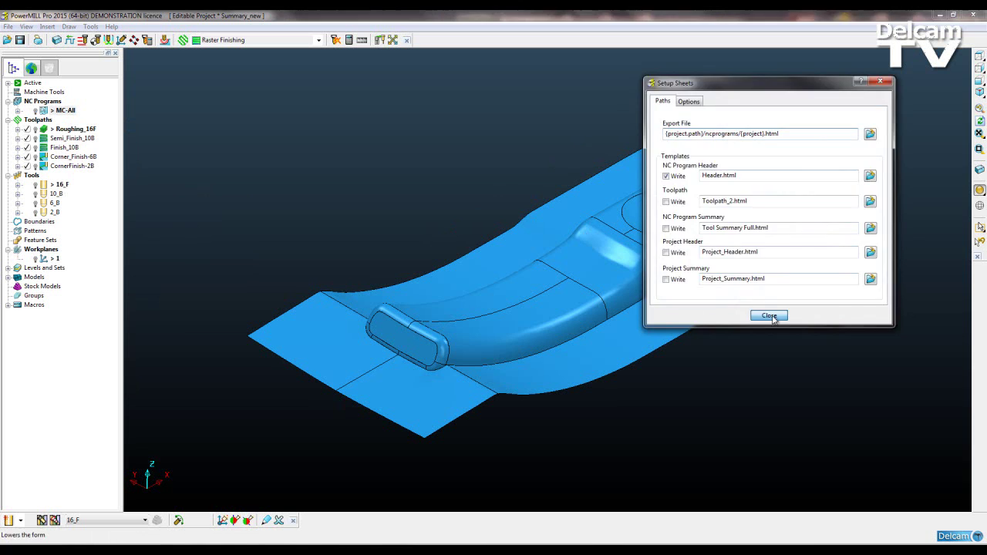
right_click(66, 112)
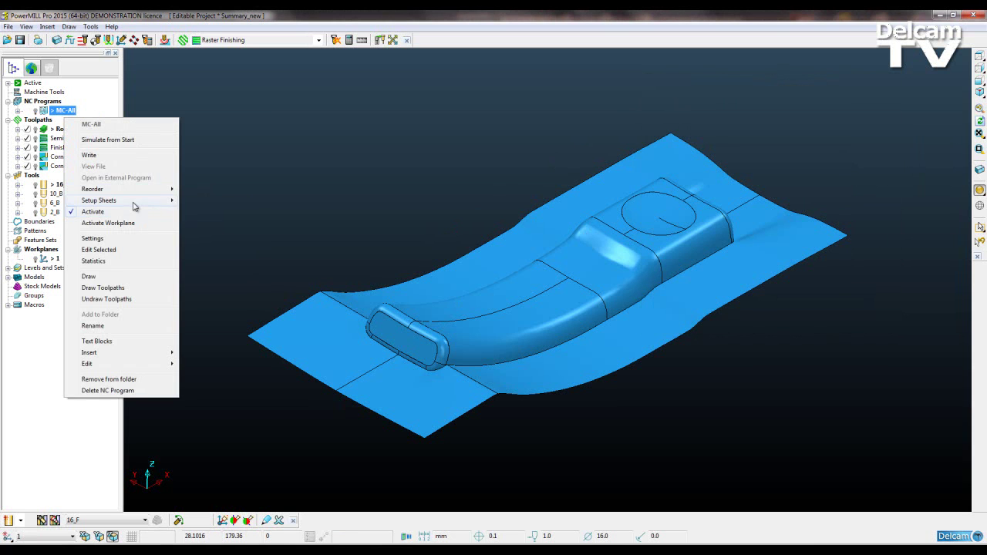
Preview MC-All's setup sheet, dismiss the Information message and scroll down to the part snapshot.
mouse_move(172, 205)
click(221, 236)
click(733, 198)
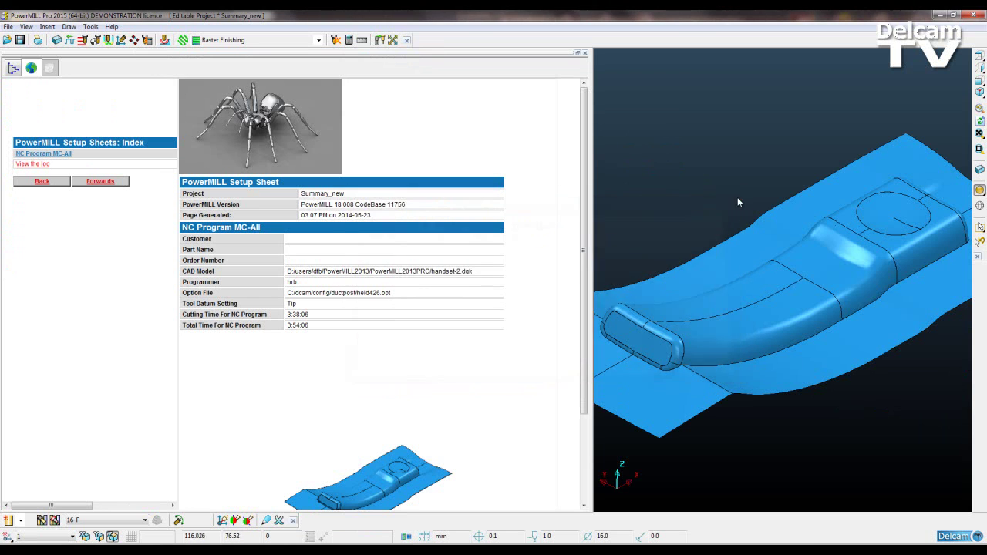
drag(584, 162, 586, 127)
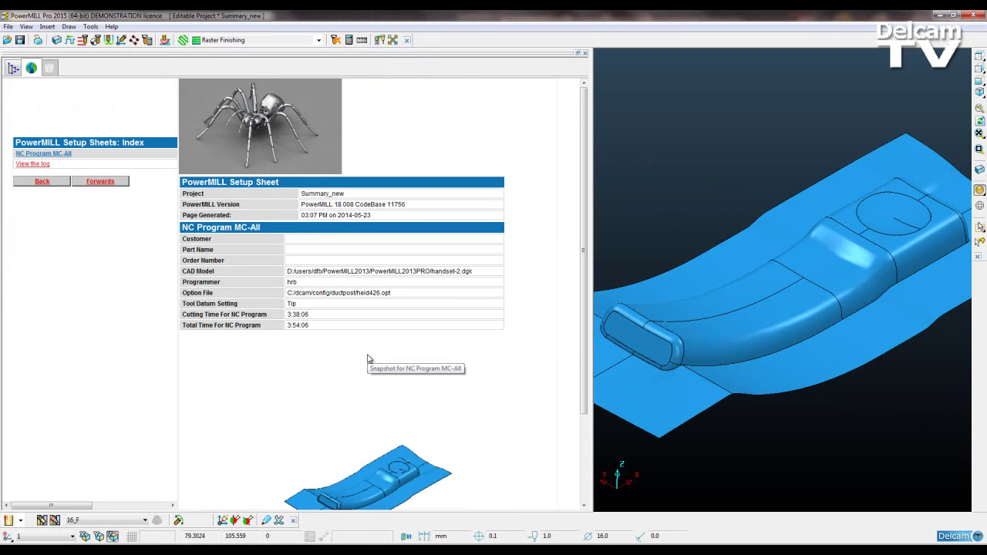
Bring the Header.xlsx template forward in Excel and inspect cell H6 and the merged image placeholder A5.
click(11, 70)
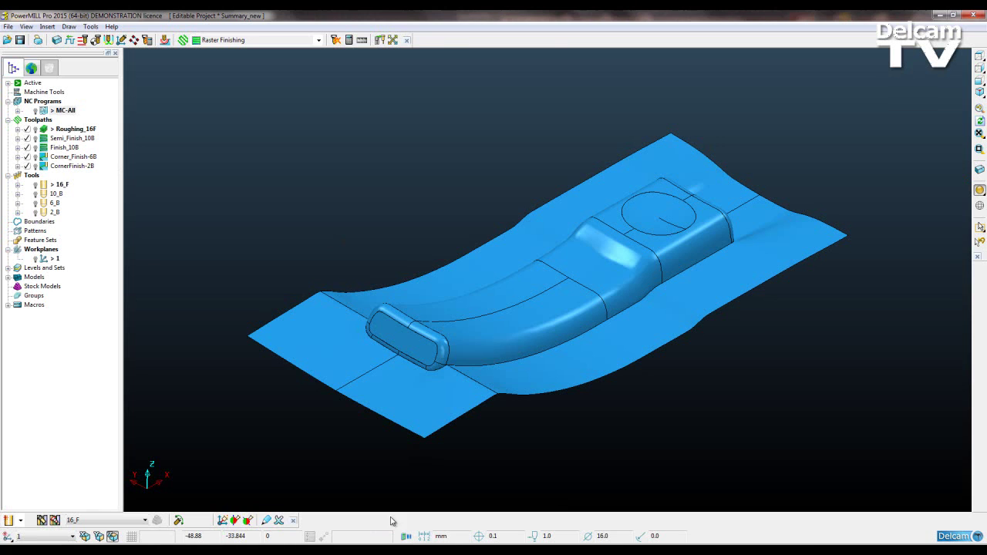
key(alt+Tab)
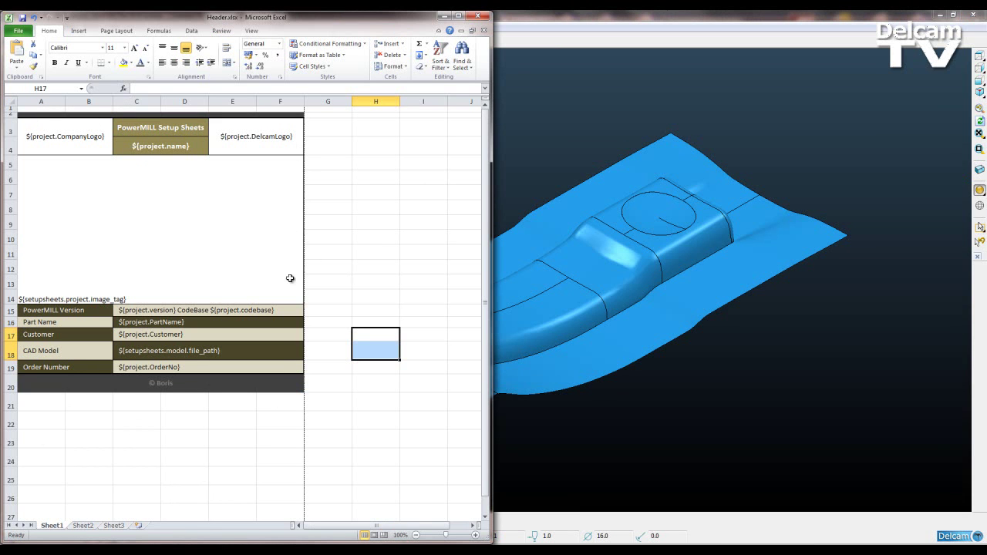
click(357, 174)
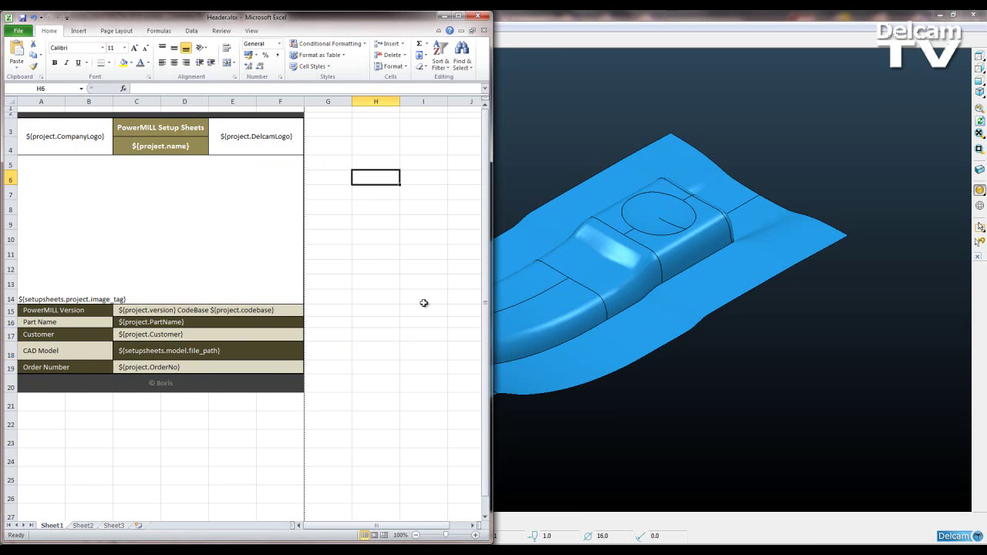
click(242, 254)
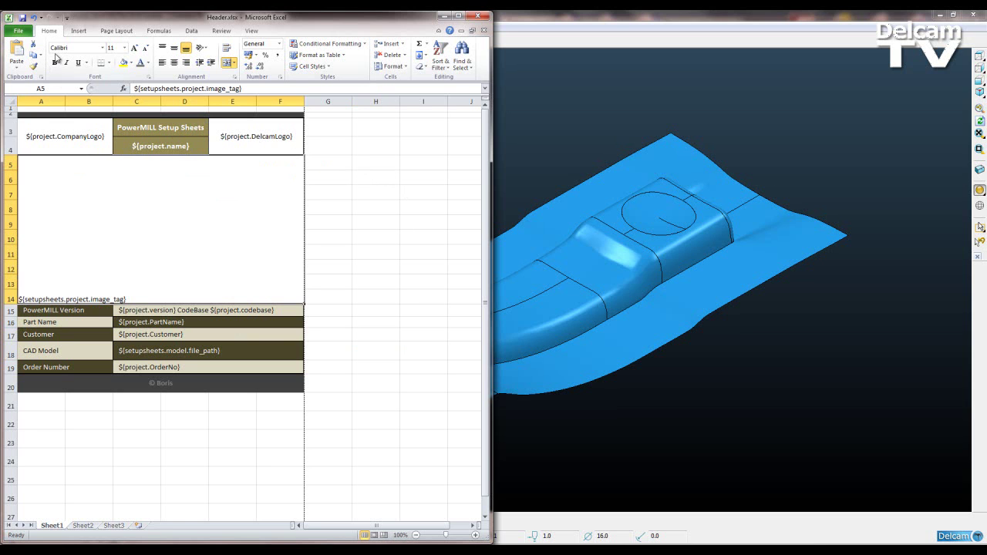
Start a Save As in Web Page (*.htm;*.html) format, republishing only the current sheet.
click(21, 32)
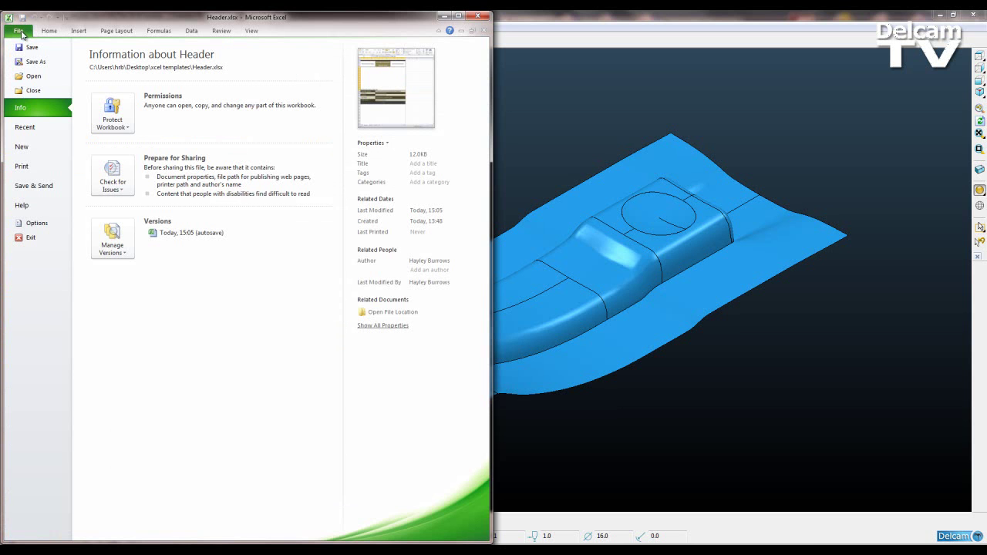
click(36, 62)
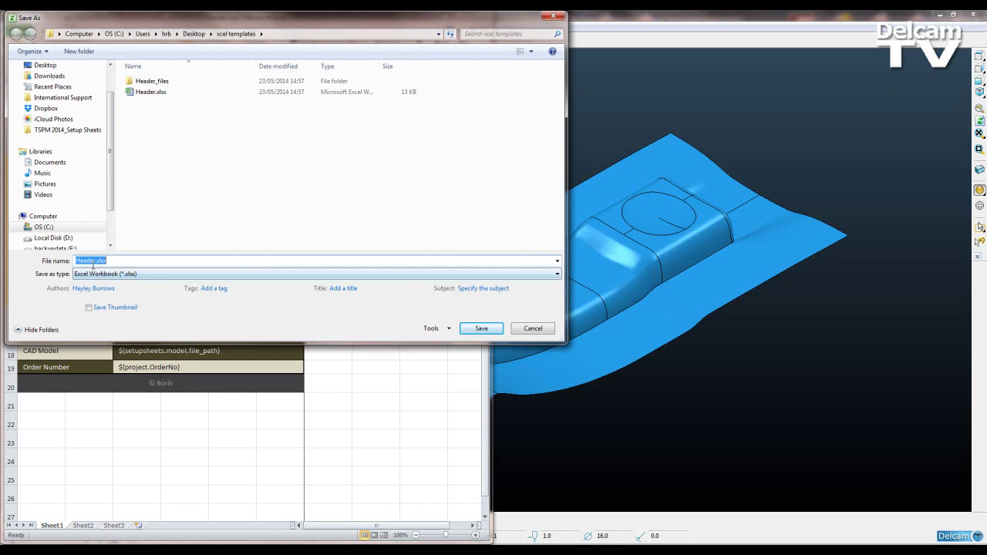
click(139, 275)
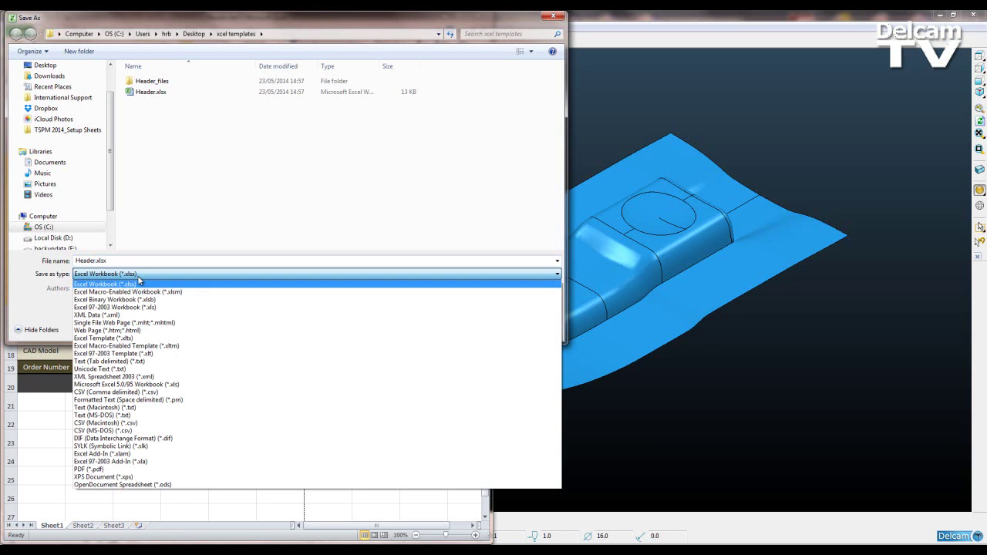
click(182, 331)
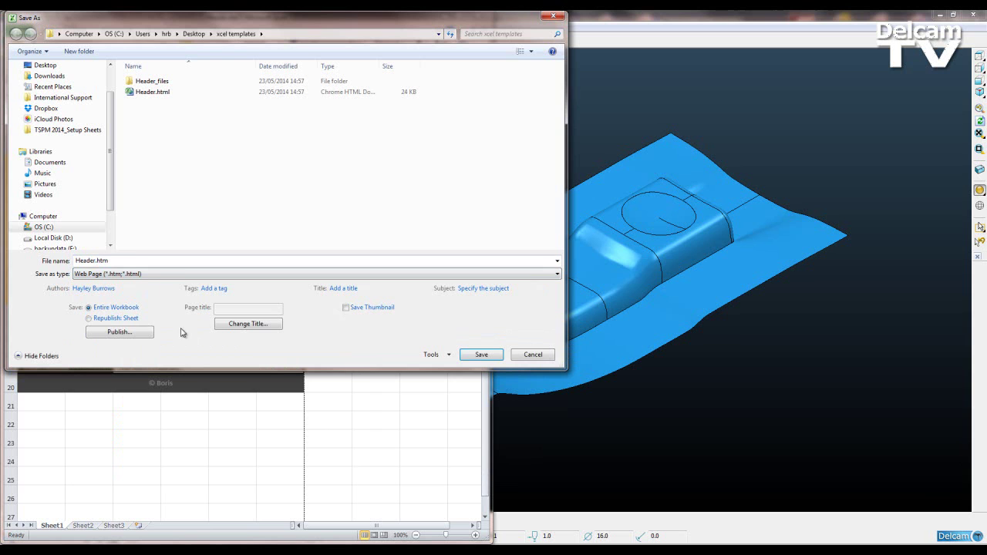
click(89, 320)
Name the file Header.html, publish the sheet, and return to PowerMILL.
double_click(111, 260)
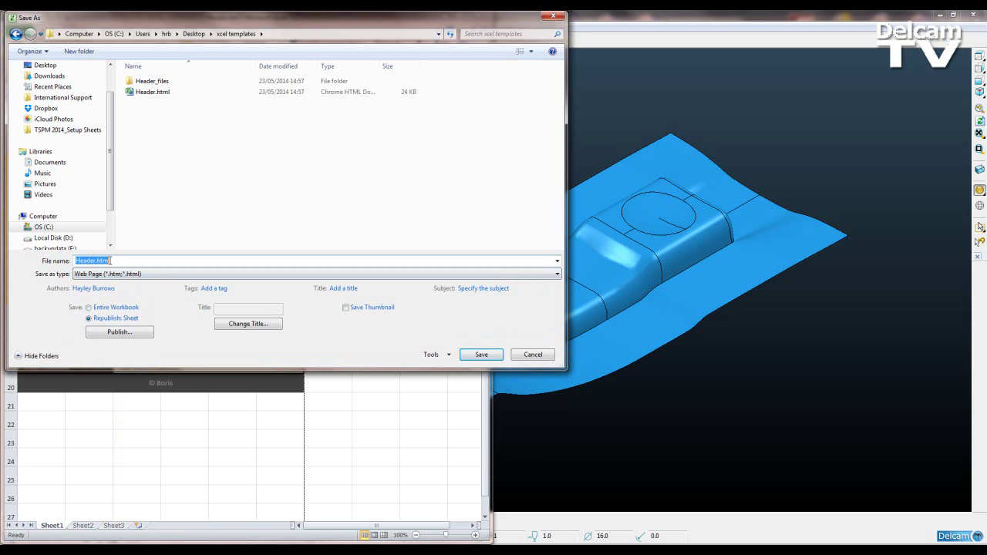
click(110, 261)
click(120, 332)
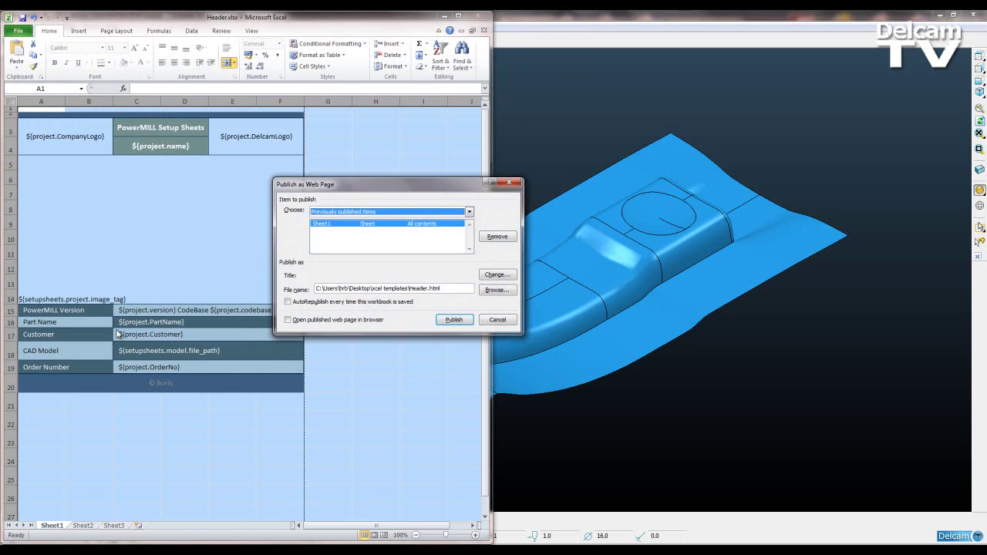
click(455, 319)
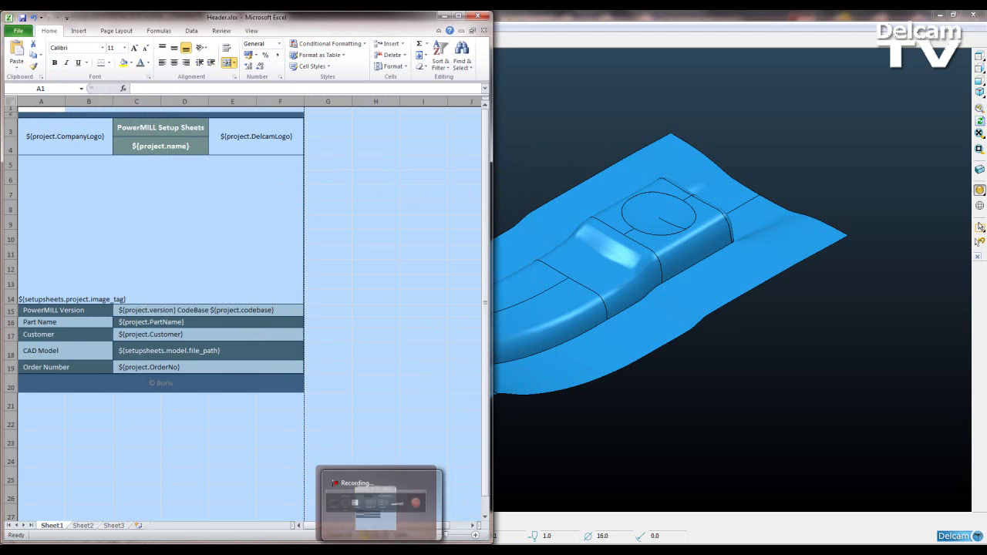
mouse_move(331, 549)
click(330, 501)
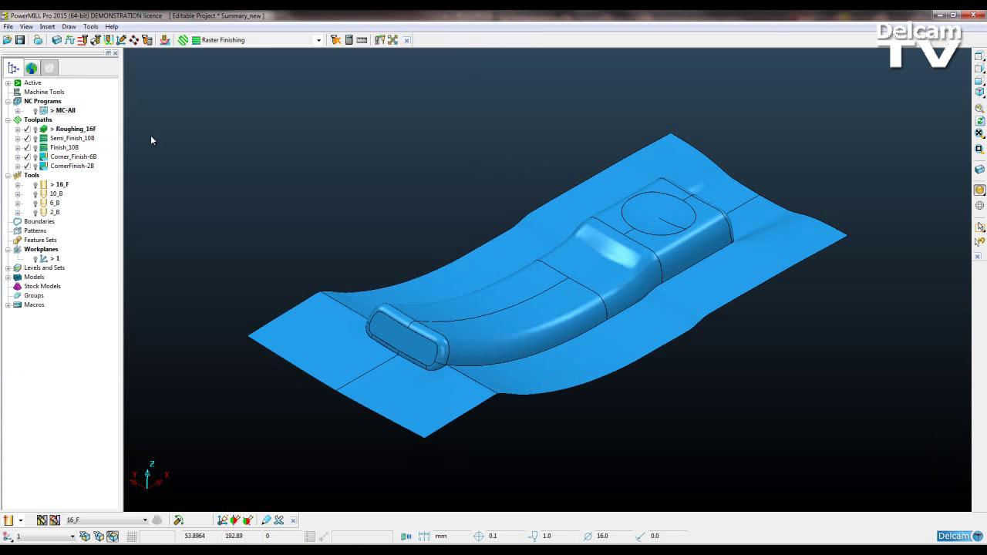
In MC-All's setup sheet paths, browse the NC Program Header to Desktop > xcel templates > Header.html.
right_click(57, 114)
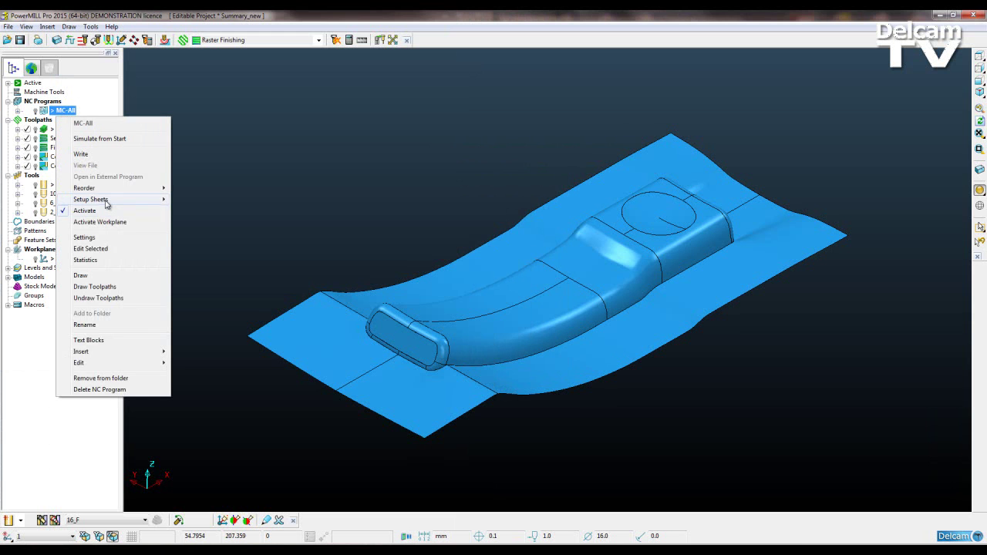
mouse_move(106, 203)
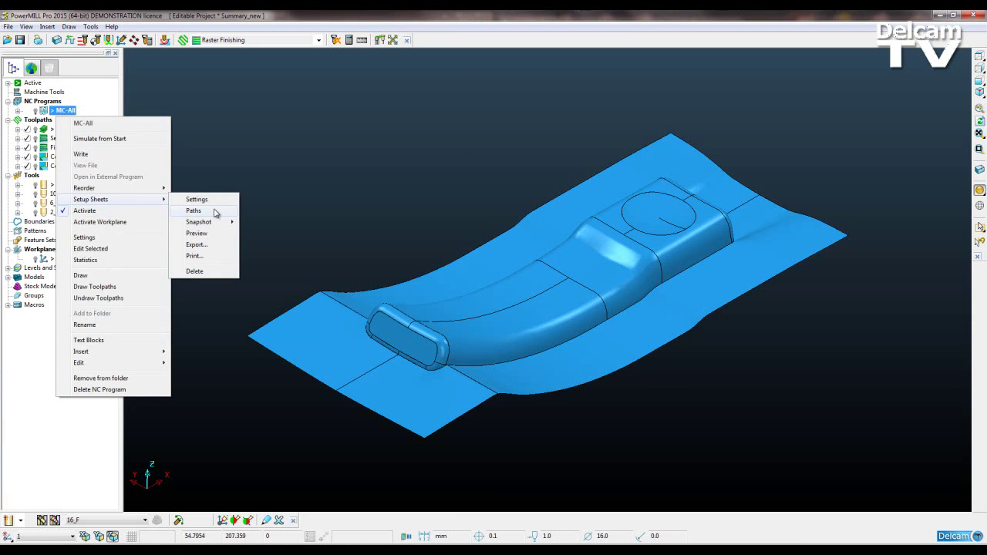
click(214, 211)
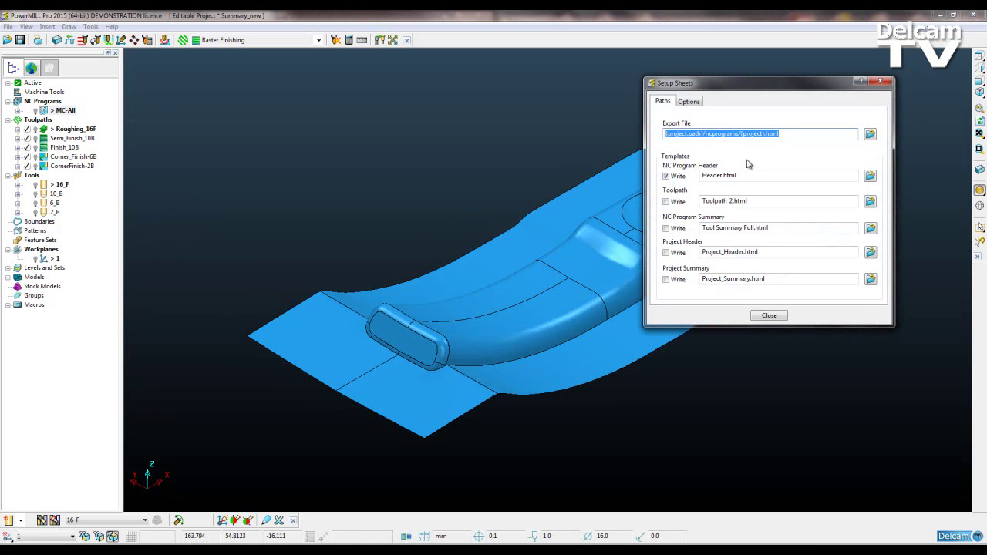
click(870, 175)
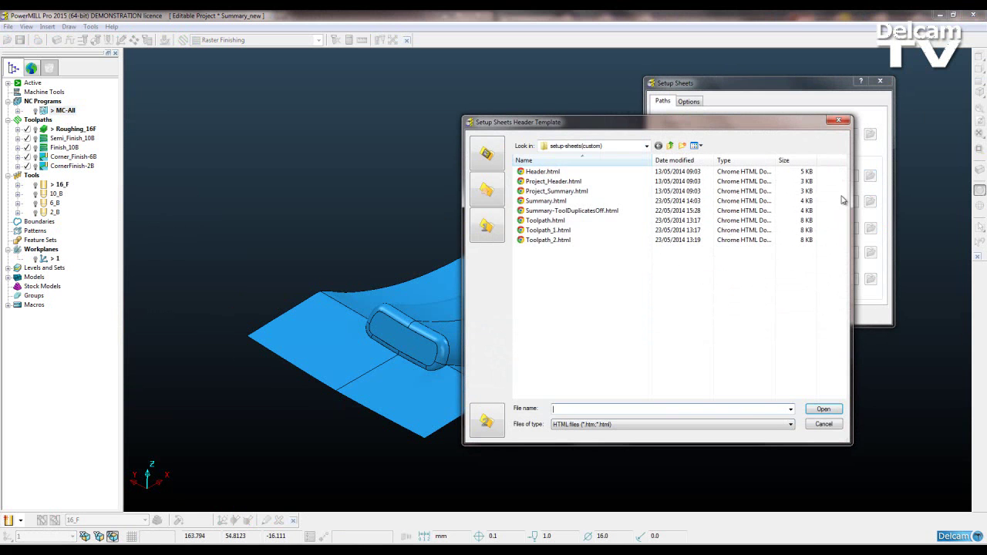
click(646, 146)
click(625, 166)
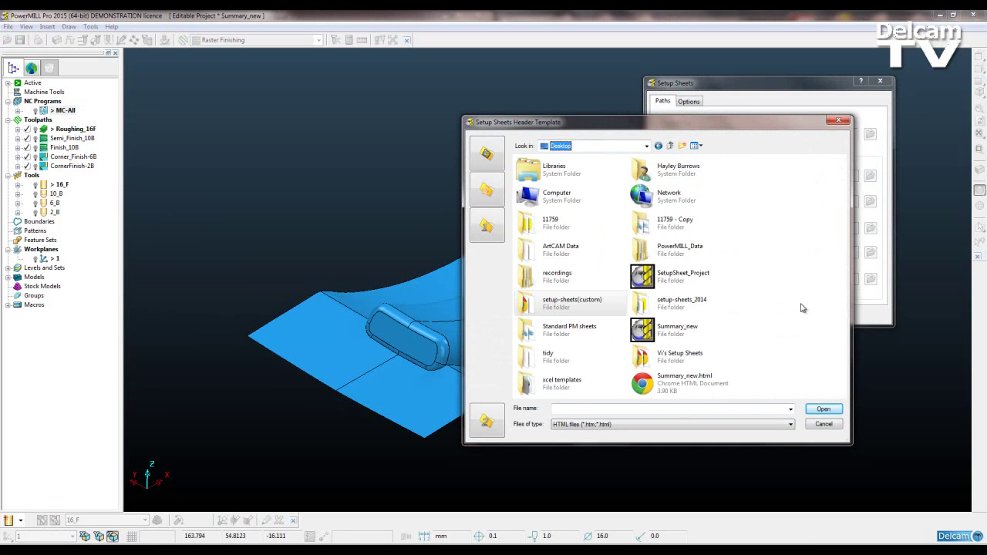
click(557, 383)
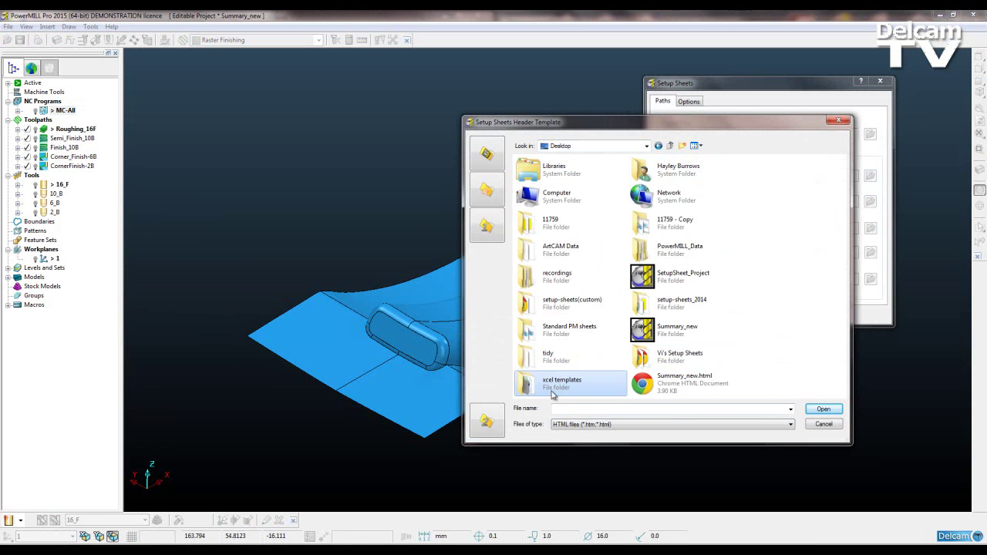
click(823, 410)
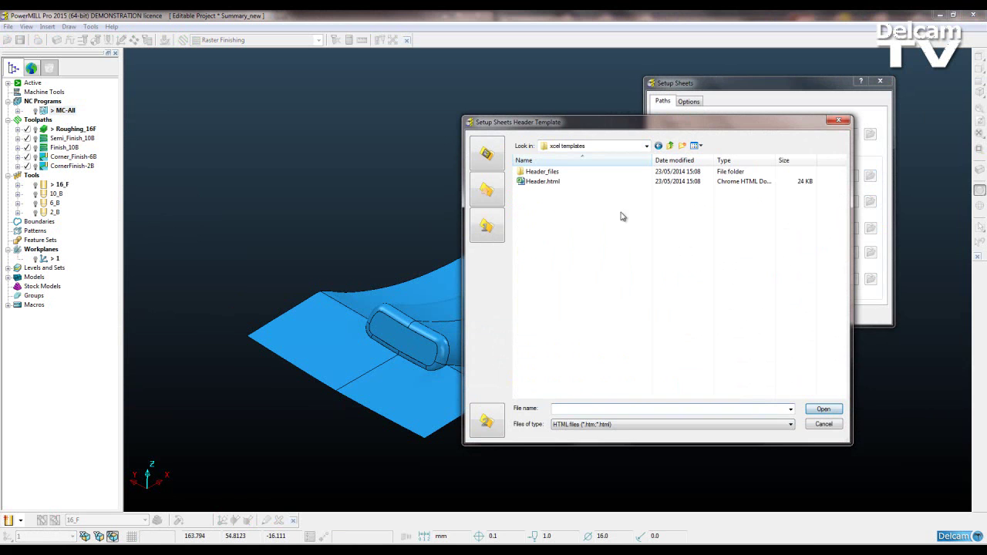
click(553, 183)
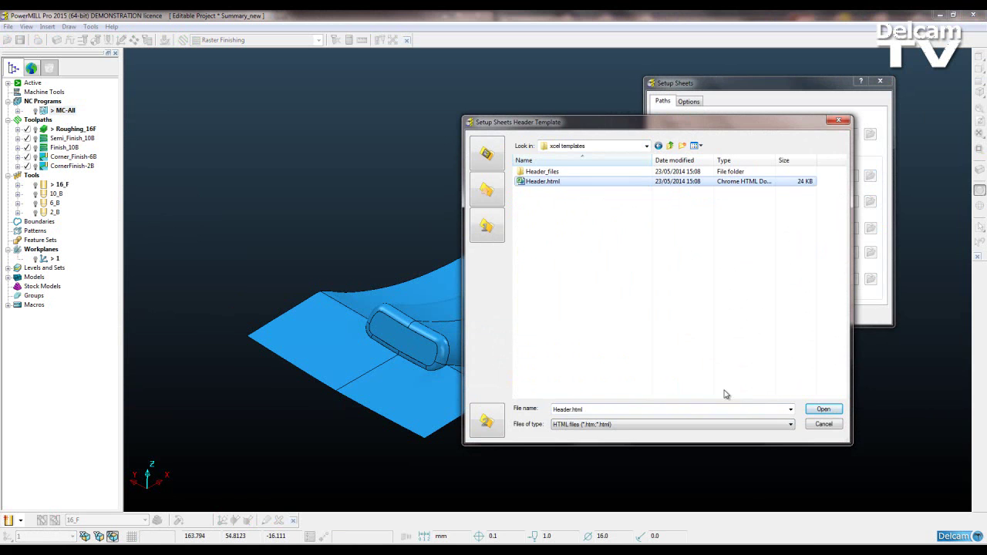
Confirm Header.html, close the setup sheet settings, and preview MC-All's setup sheet with the new header.
click(824, 409)
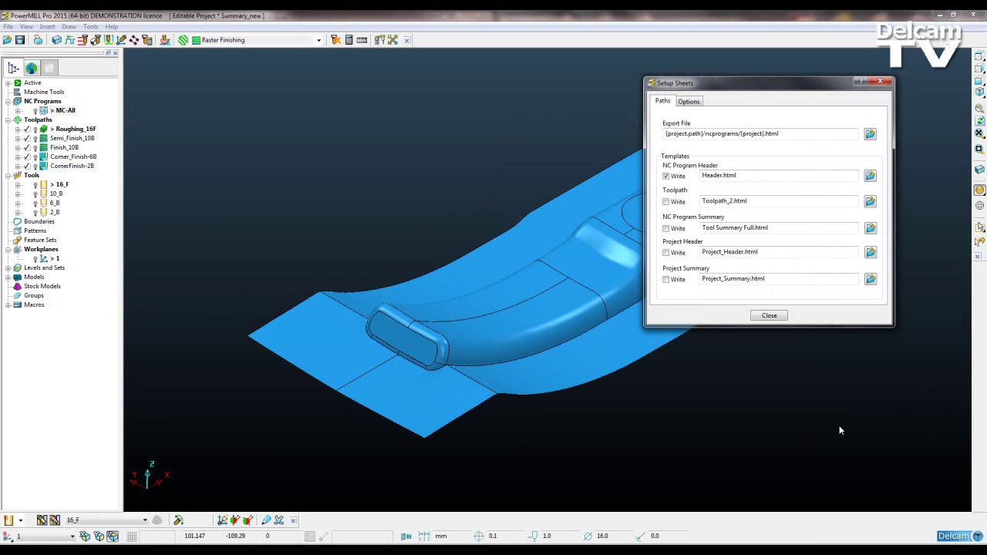
click(769, 316)
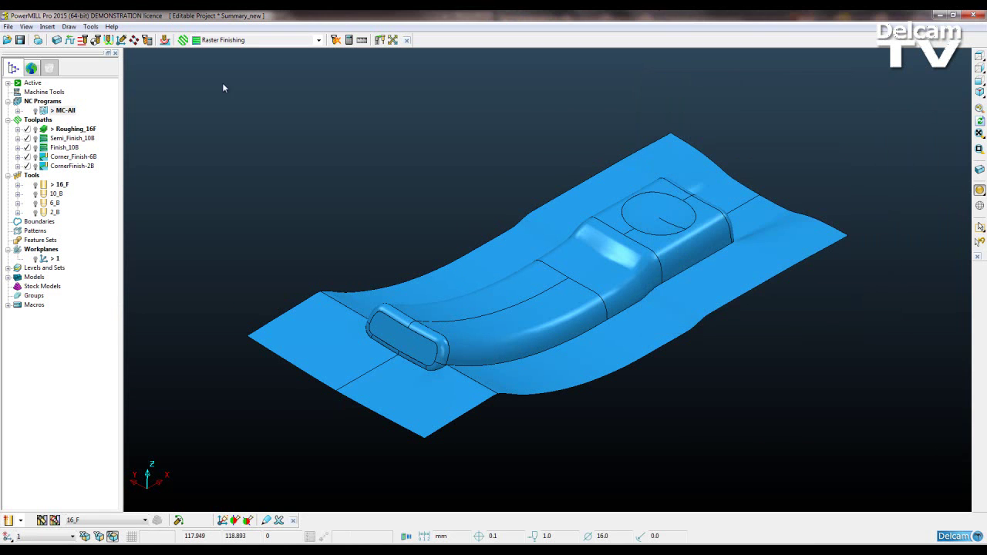
right_click(58, 112)
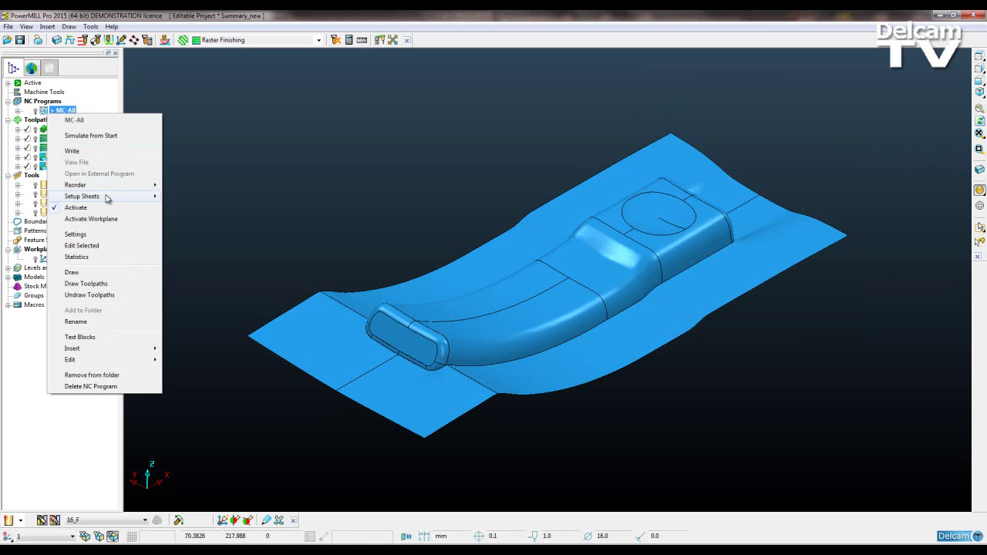
mouse_move(108, 197)
click(195, 230)
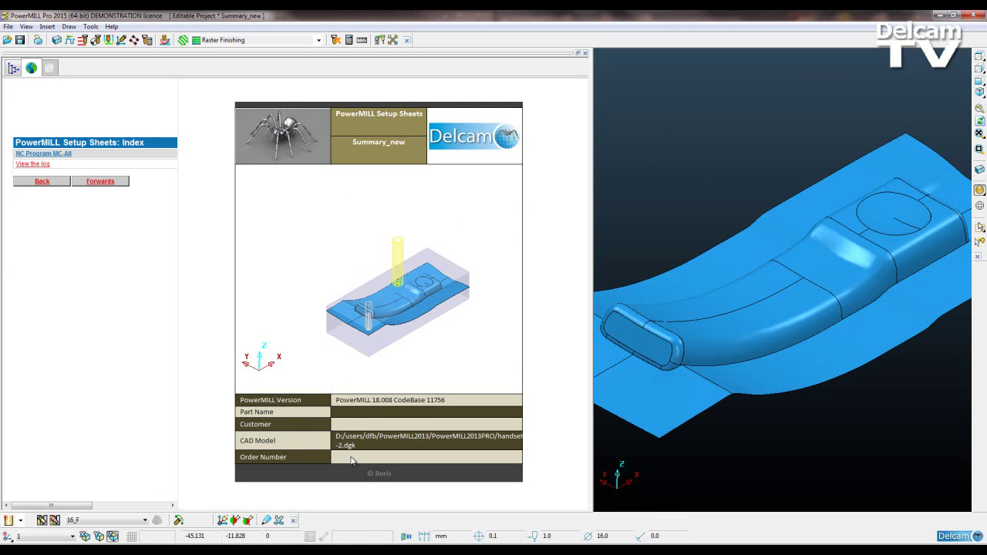
In the NC Programs setup sheet settings, enter customer TSPM 2014, part name Telephone mold and an order number.
click(16, 70)
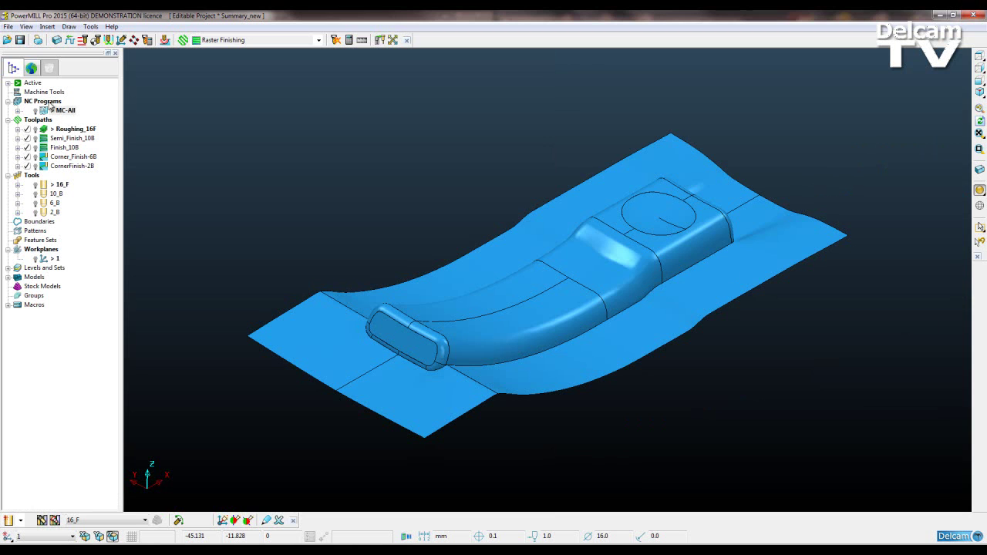
right_click(45, 103)
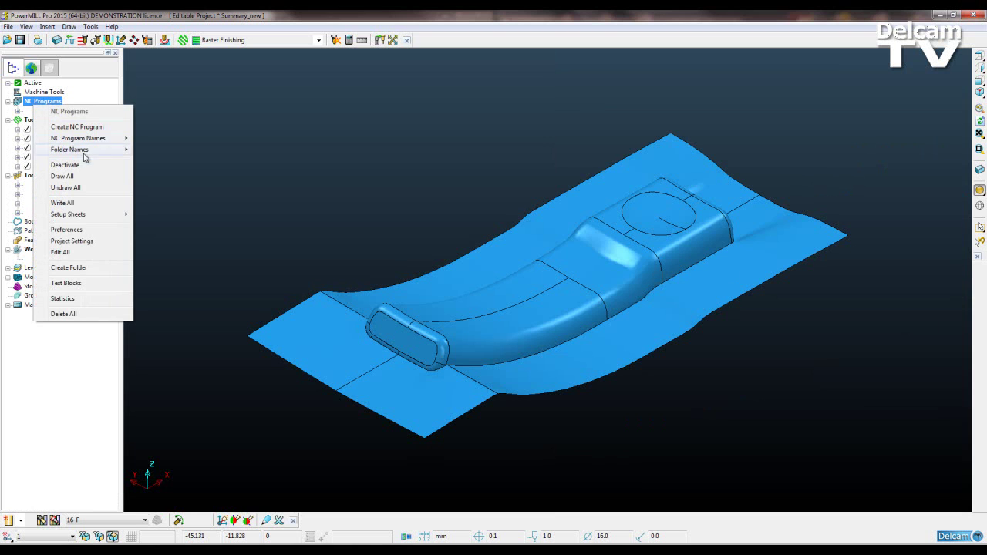
mouse_move(100, 215)
click(192, 218)
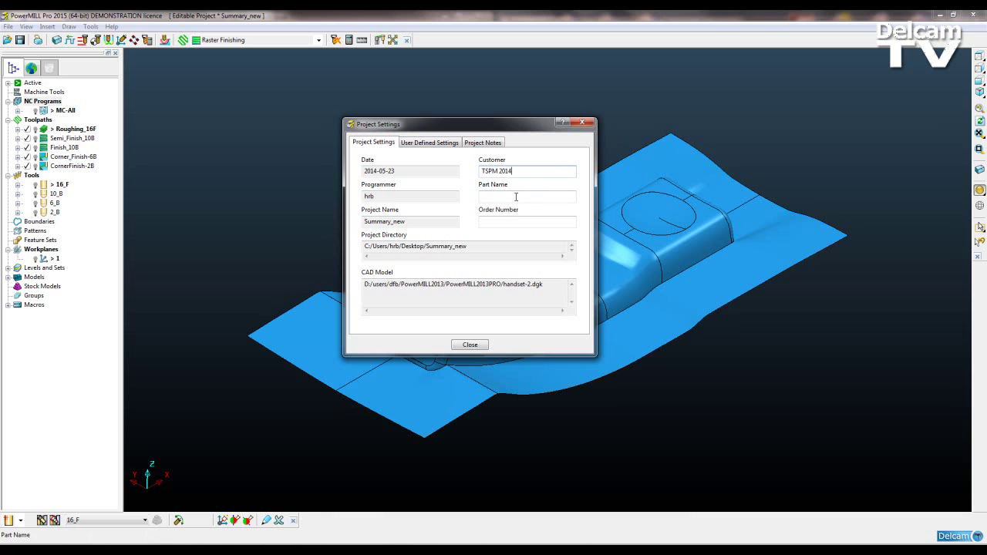
click(516, 197)
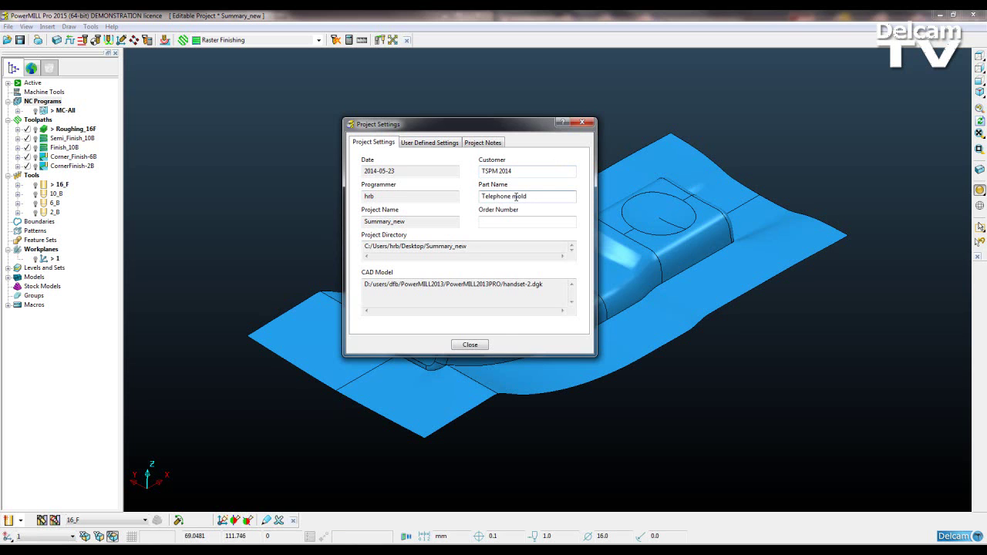
click(530, 223)
Close the project settings and preview MC-All's refreshed setup sheet, dismissing the Information message.
click(476, 345)
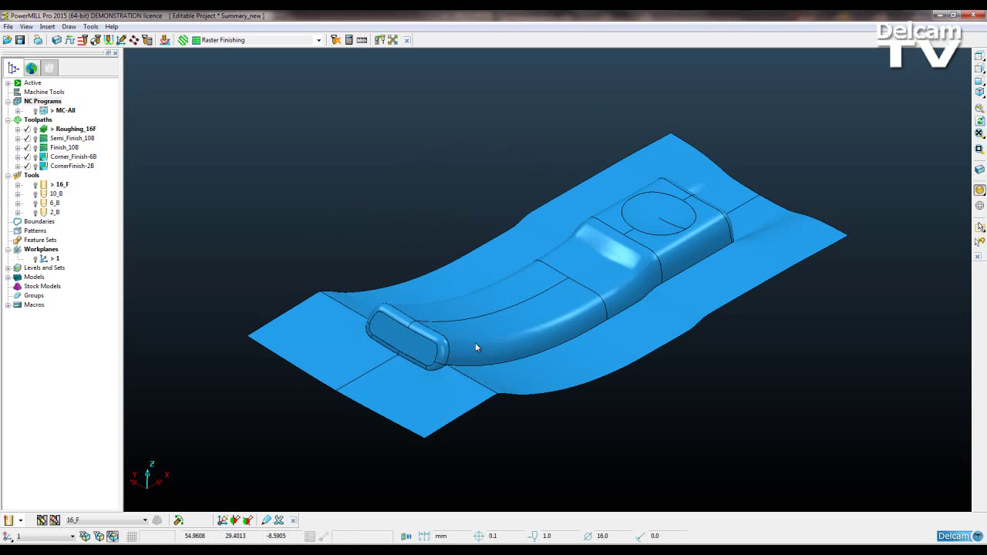
right_click(64, 110)
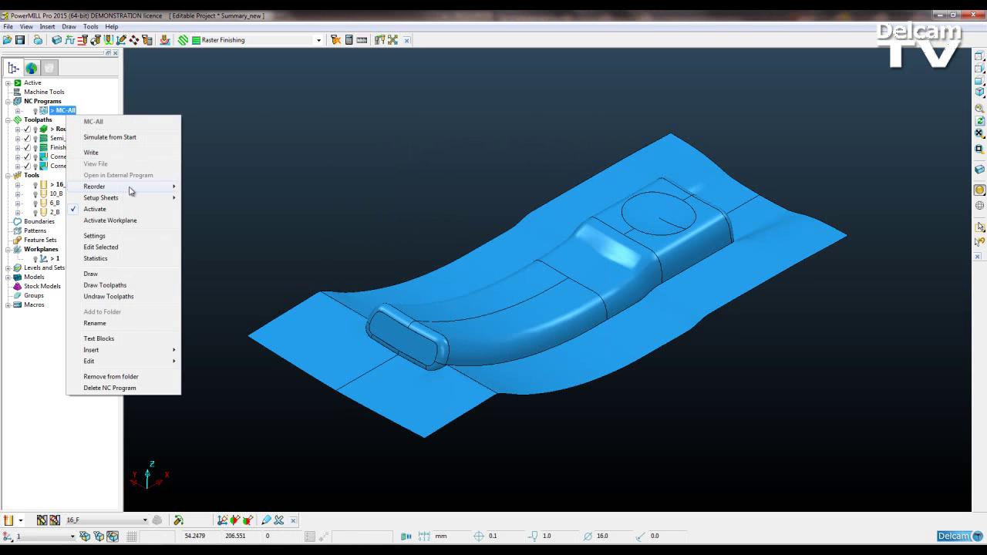
mouse_move(131, 199)
click(198, 233)
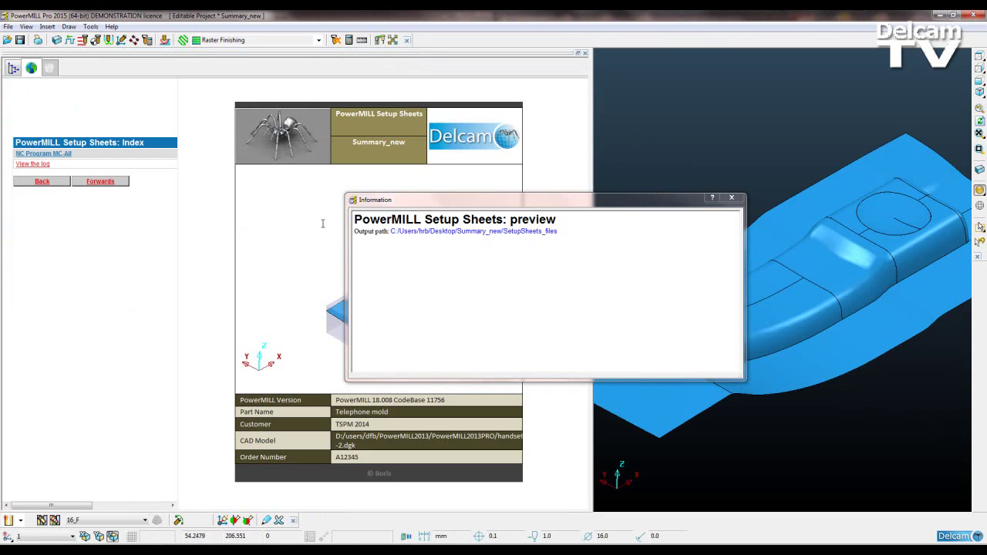
click(731, 198)
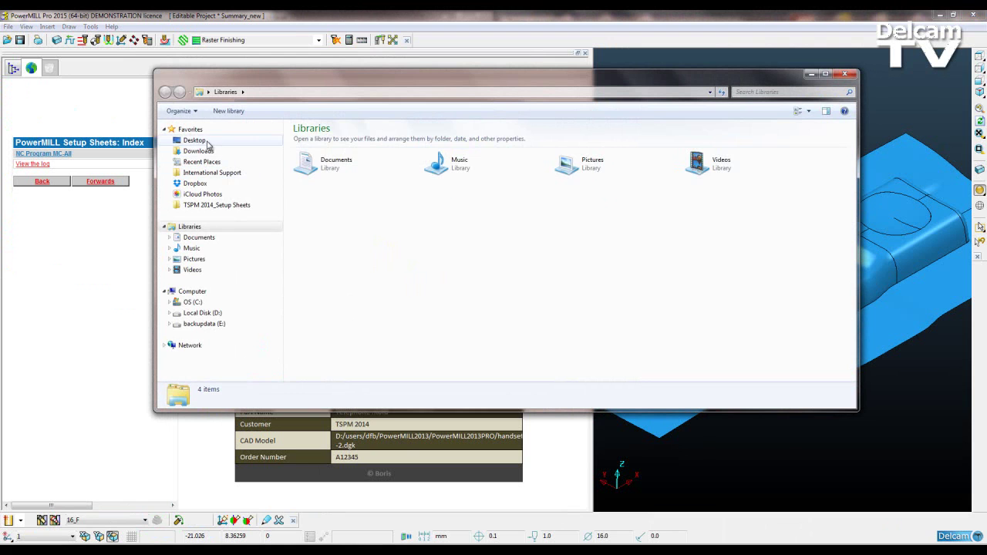
Open the Desktop's xcel templates folder in Explorer, move its window aside and minimise Excel.
click(194, 140)
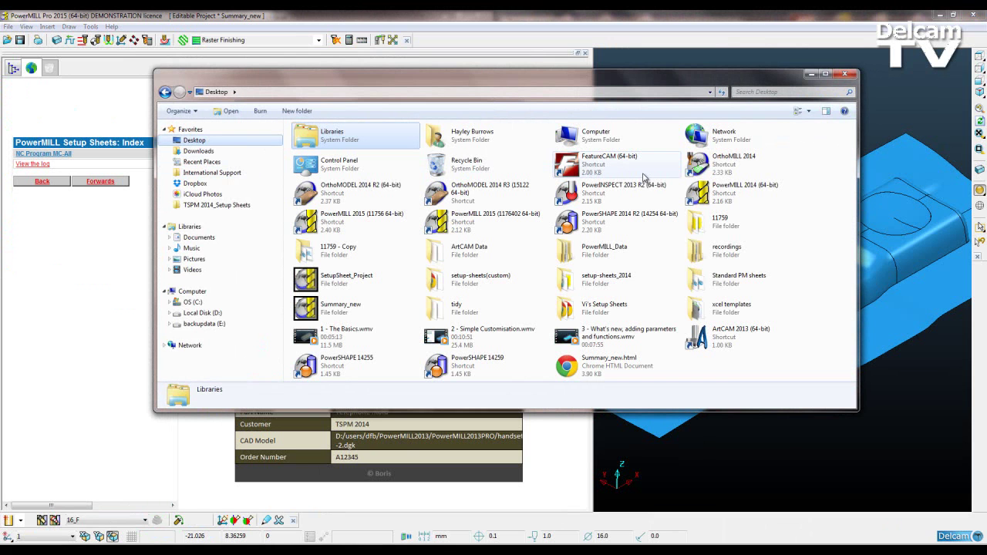
double_click(718, 304)
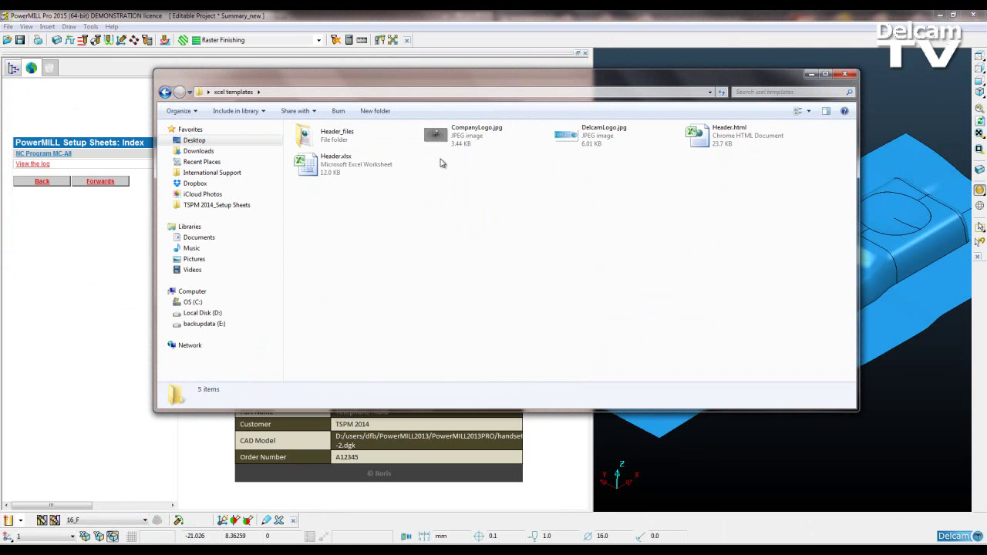
drag(395, 201, 361, 257)
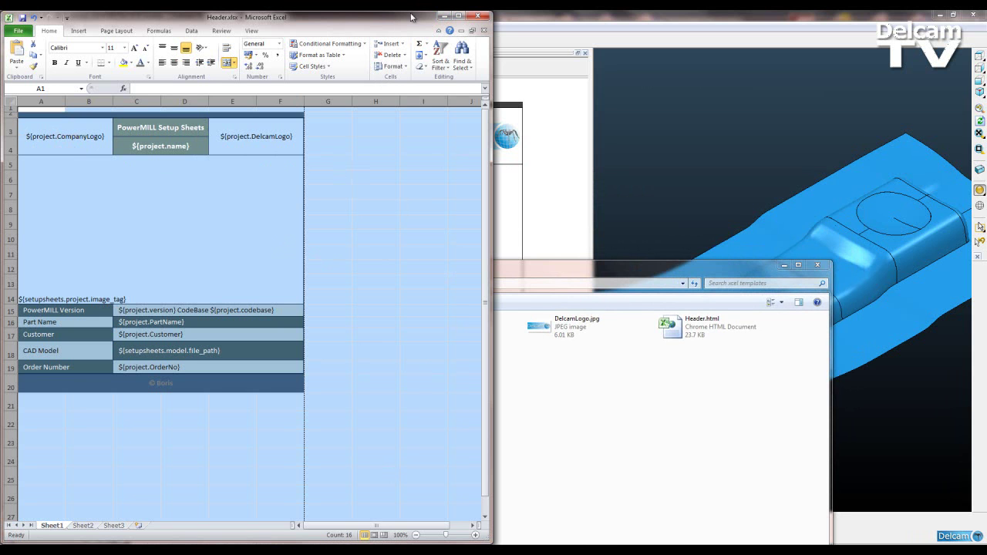
click(444, 16)
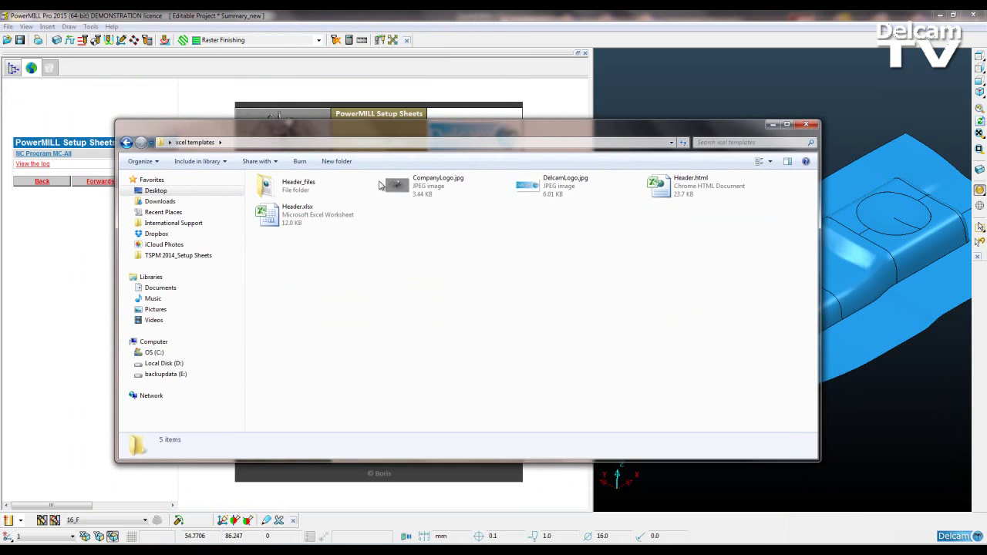